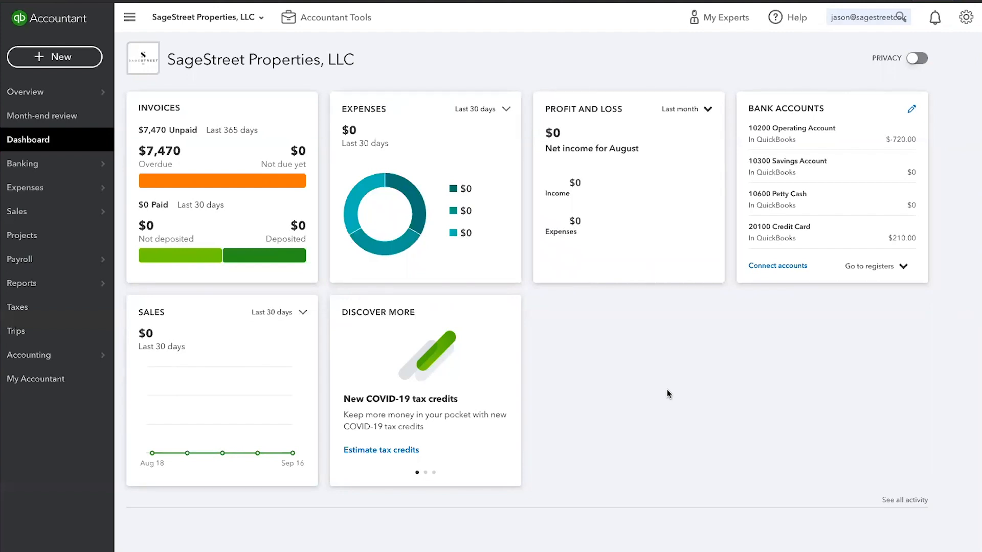
Step: Open the chart of accounts and look through its bank, asset and liability accounts
click(33, 357)
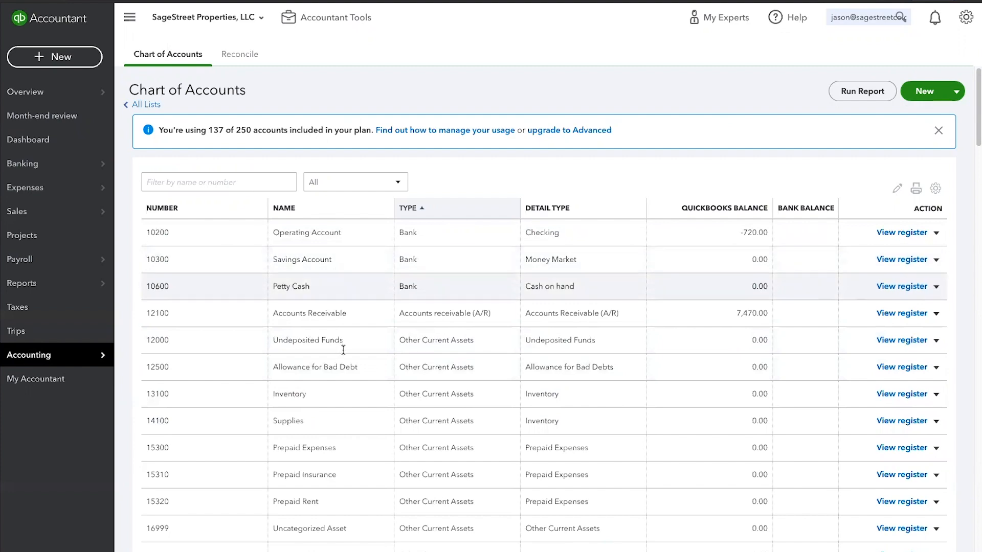
scroll(343, 354, down, 8)
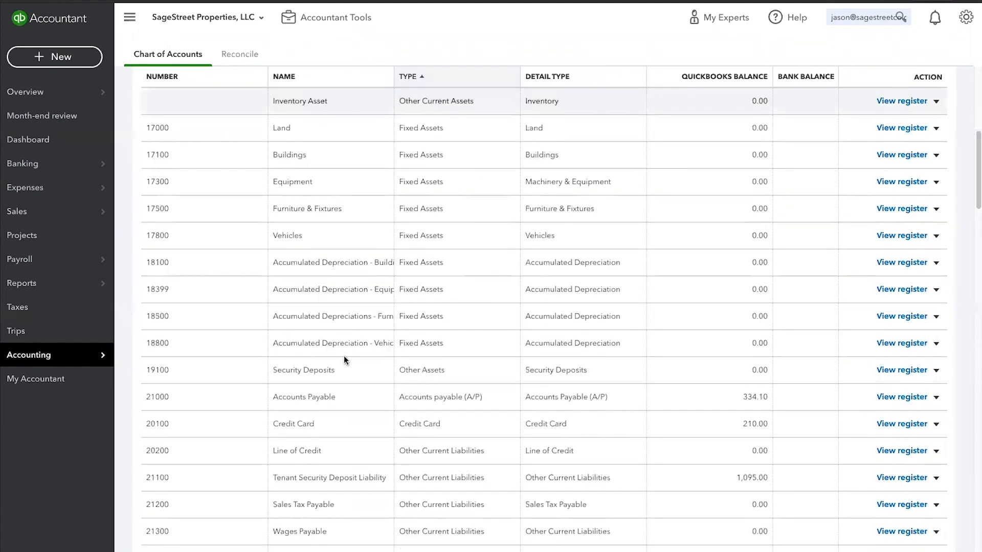
scroll(343, 355, down, 1)
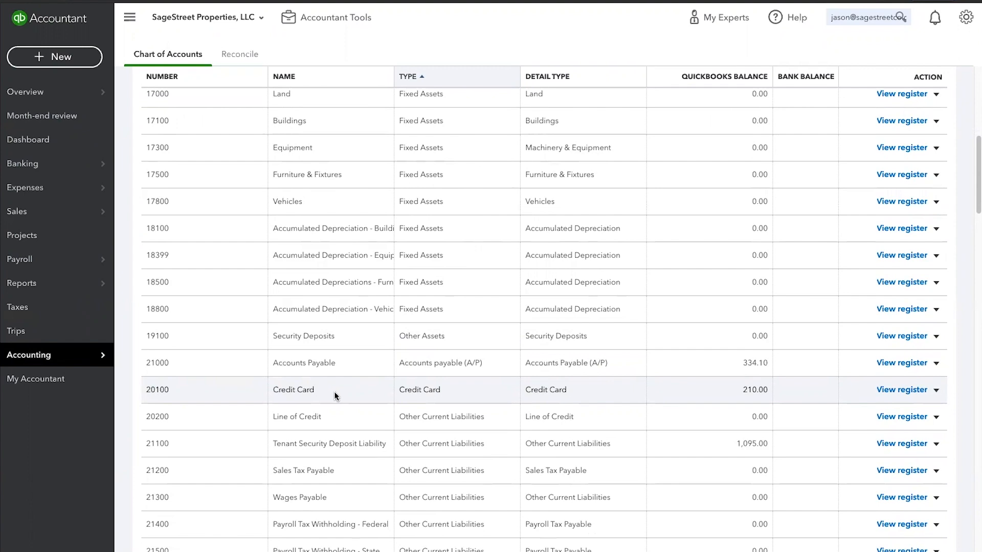
scroll(335, 396, up, 10)
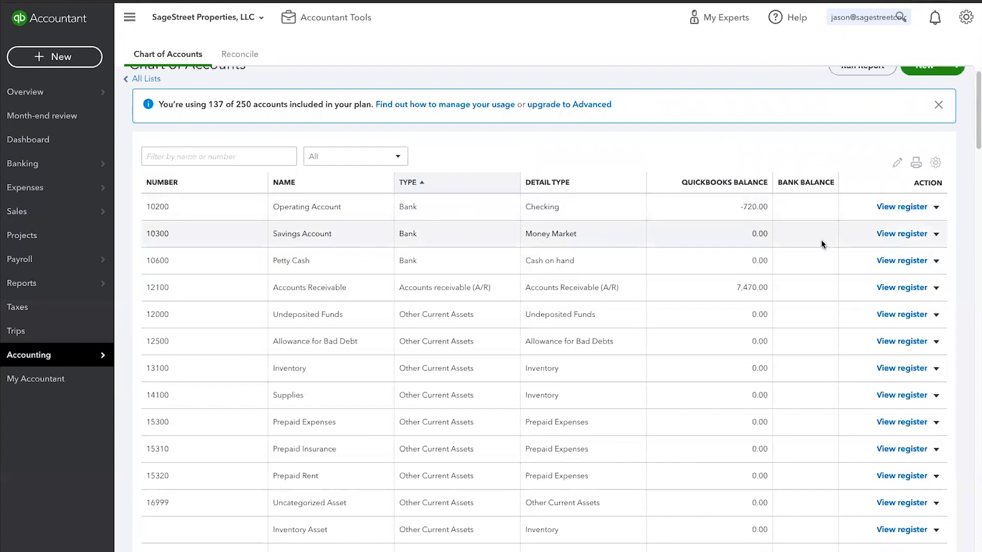
scroll(823, 235, up, 1)
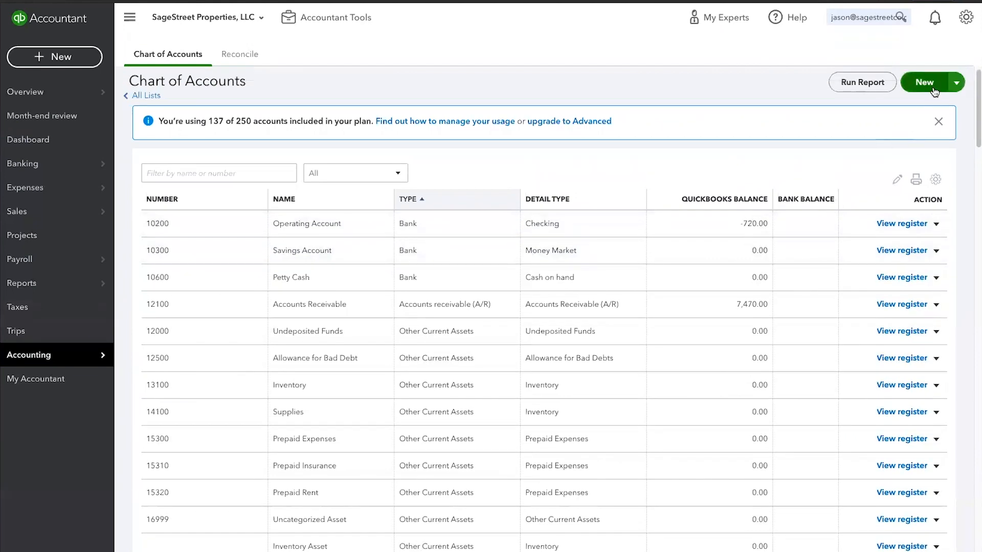
Step: Rename the Operating Account in the chart of accounts as "BOA - Operating Account" and save it
click(936, 224)
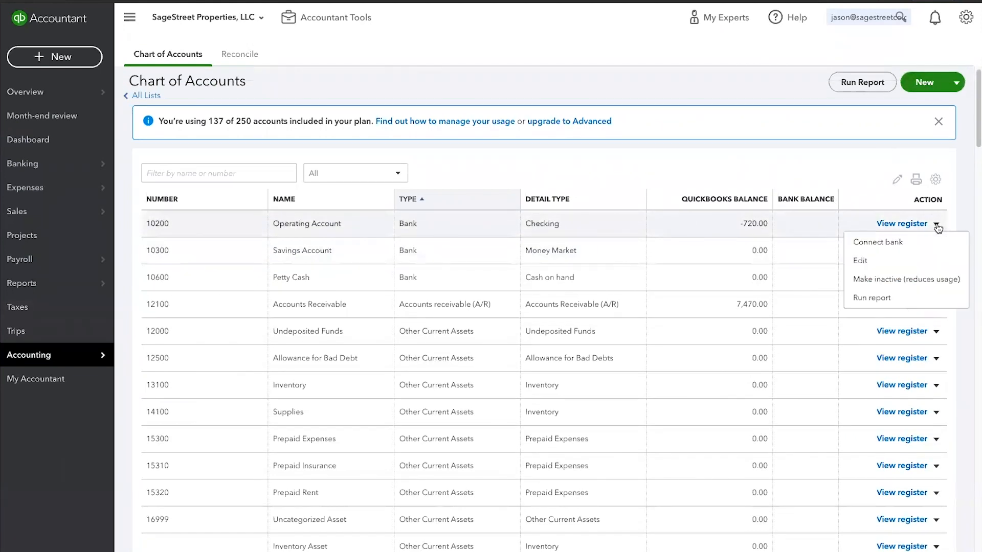
click(872, 260)
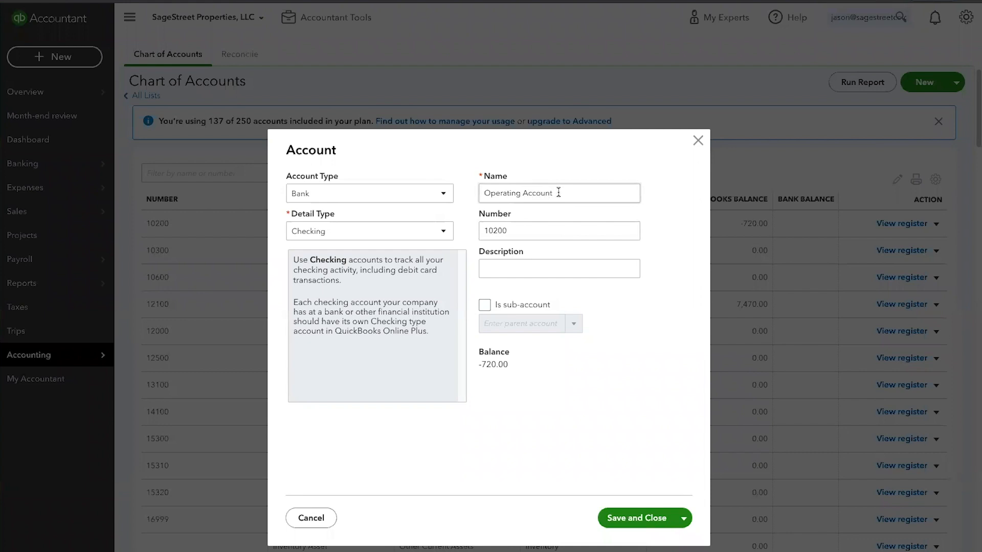
click(485, 192)
click(486, 192)
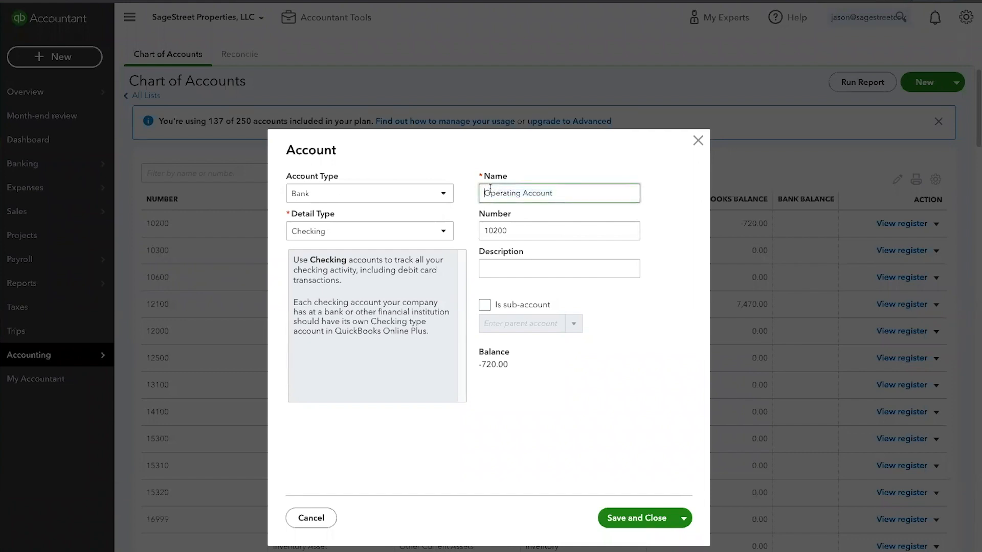
text(Bank)
key(BackSpace)
key(BackSpace)
key(BackSpace)
text(OA -)
click(622, 520)
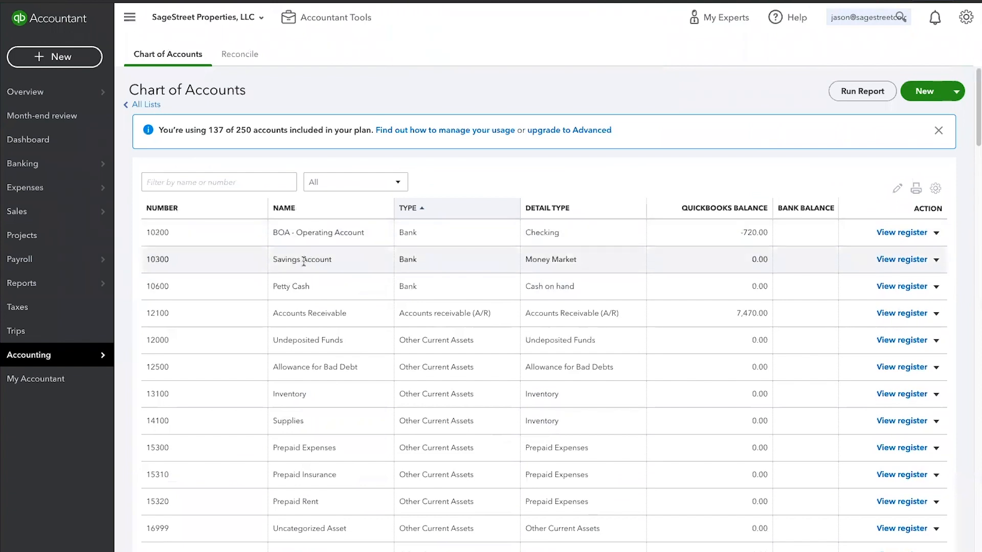
Step: Rename the Savings Account as "BOA - Security Deposit Account" and save it
click(936, 259)
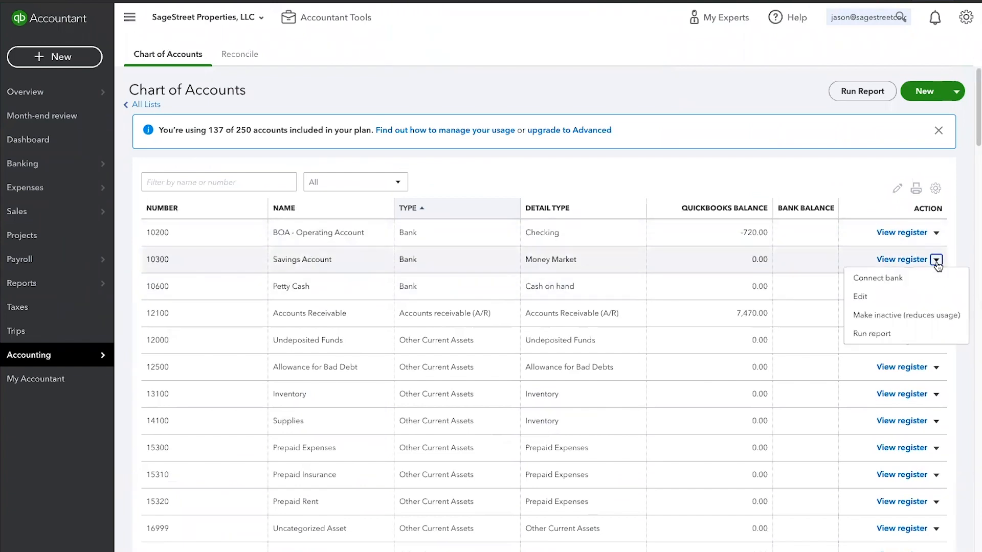
click(881, 297)
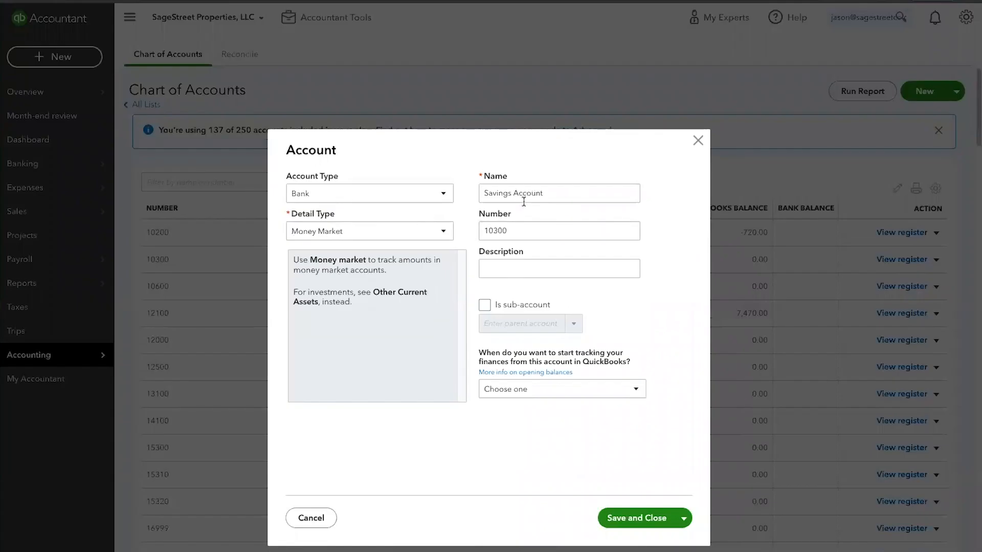
drag(558, 193, 472, 193)
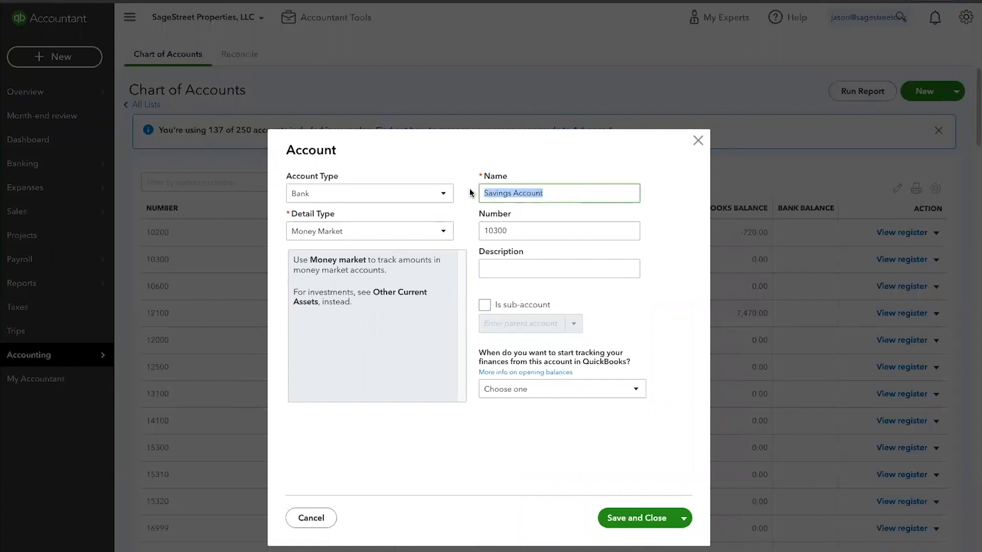
text(BOA - )
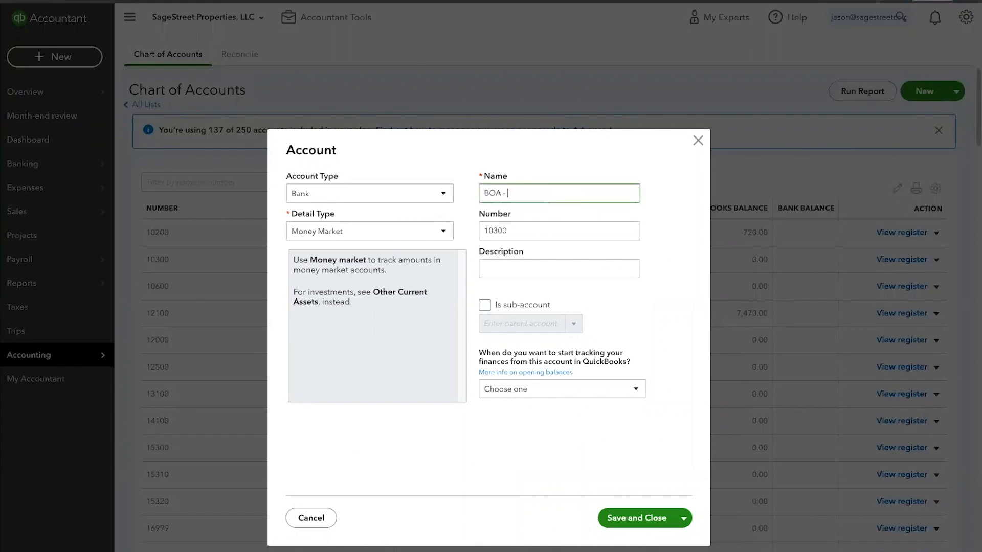
text(Deposit Account)
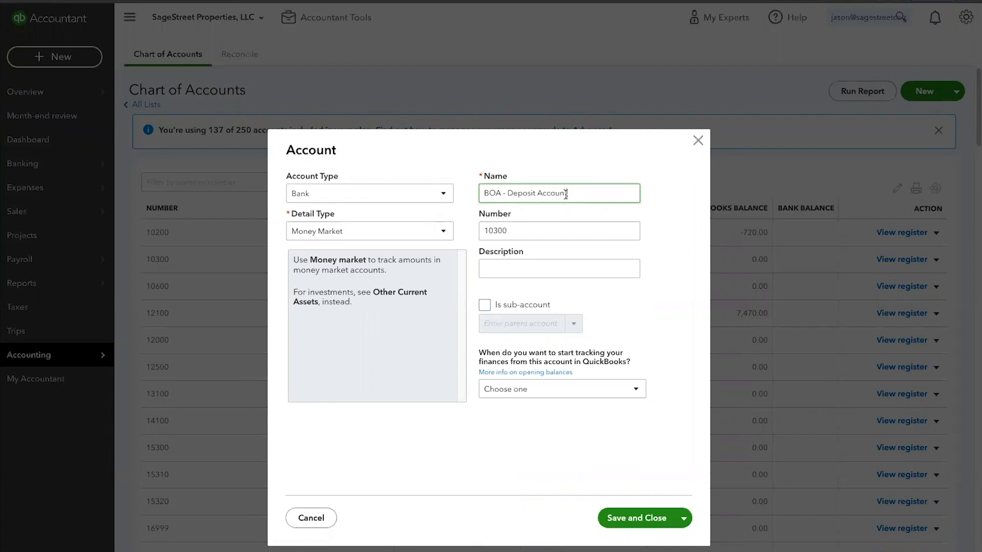
click(507, 193)
text(Security)
click(639, 518)
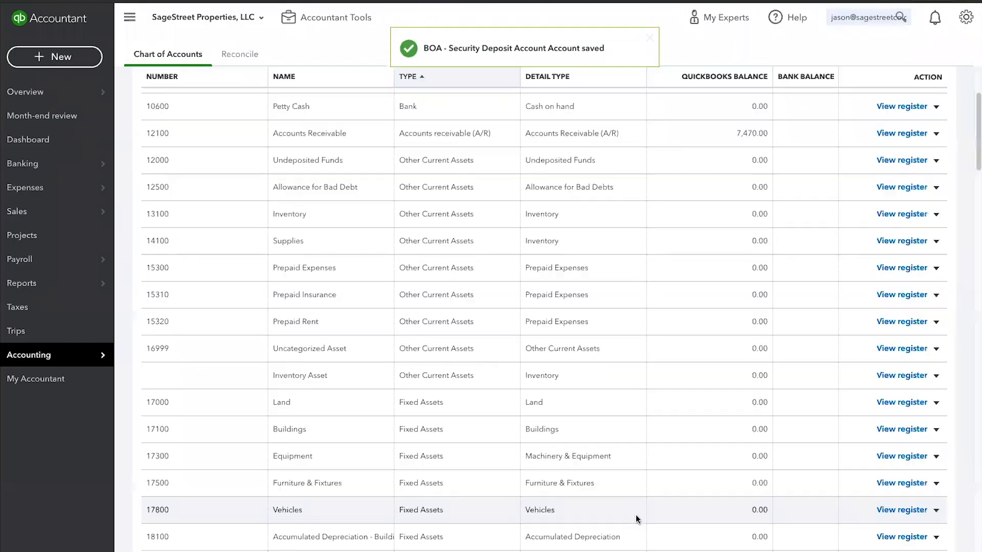
Step: Rename the Credit Card liability account as "Citi Credit Card" and save it
scroll(522, 414, down, 6)
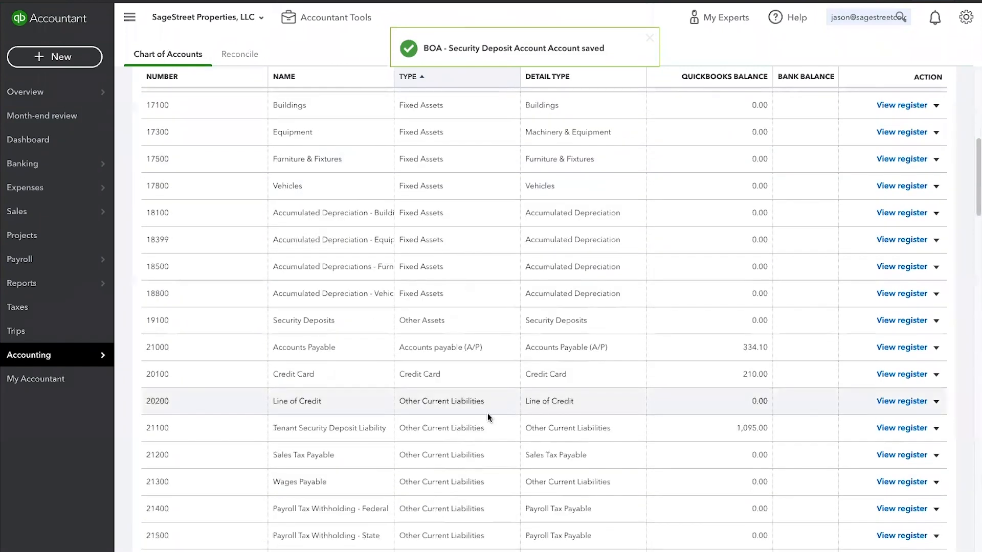
click(936, 376)
click(878, 392)
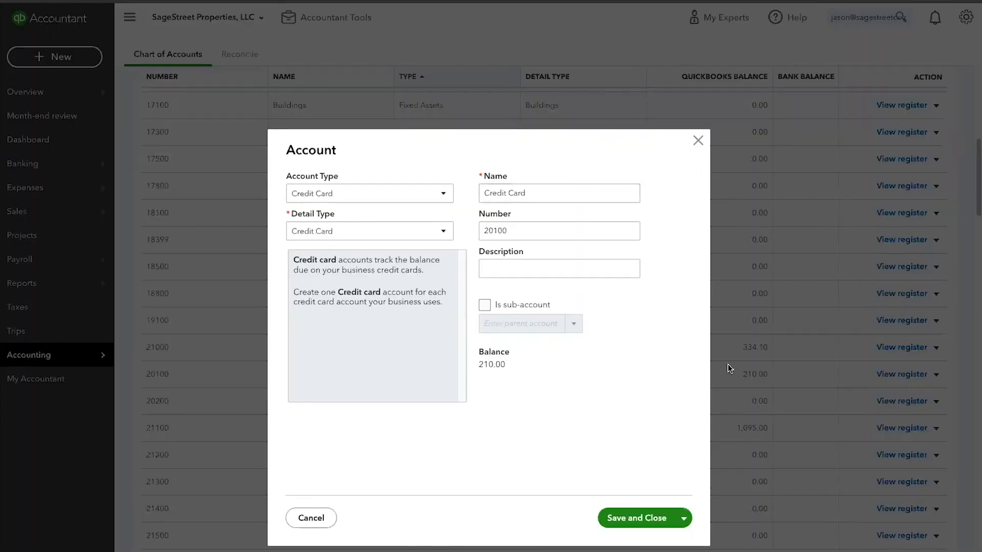
drag(538, 193, 470, 193)
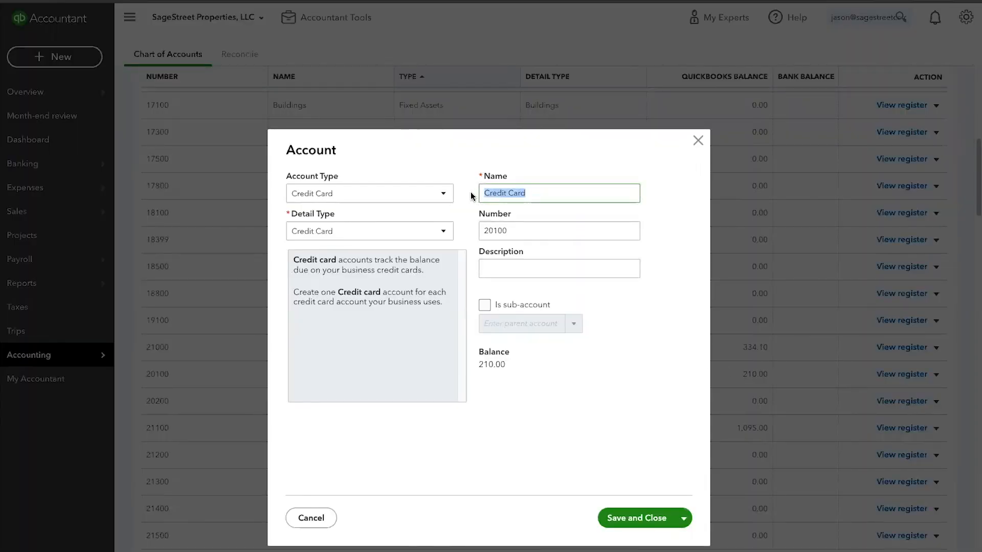
text(Citi)
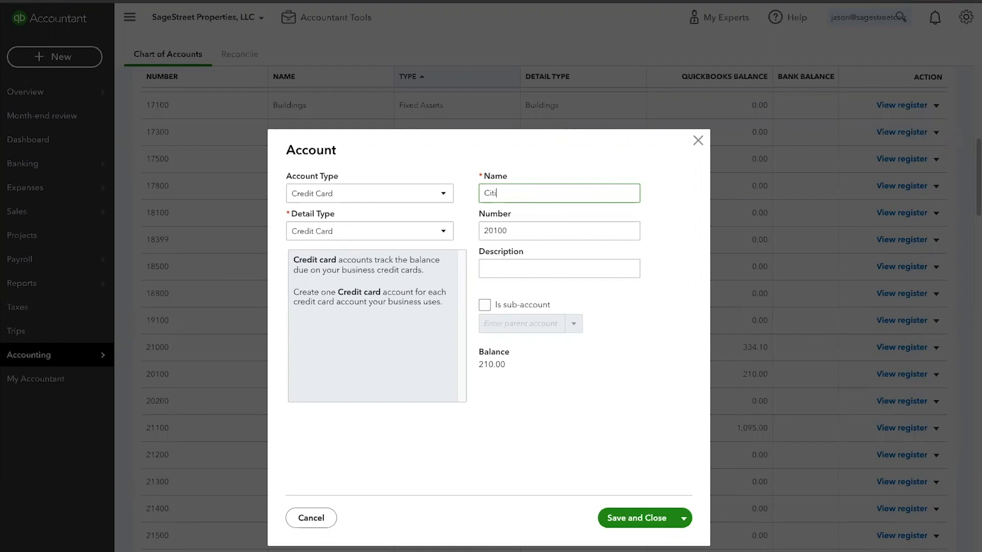
text( Credit Card)
click(648, 519)
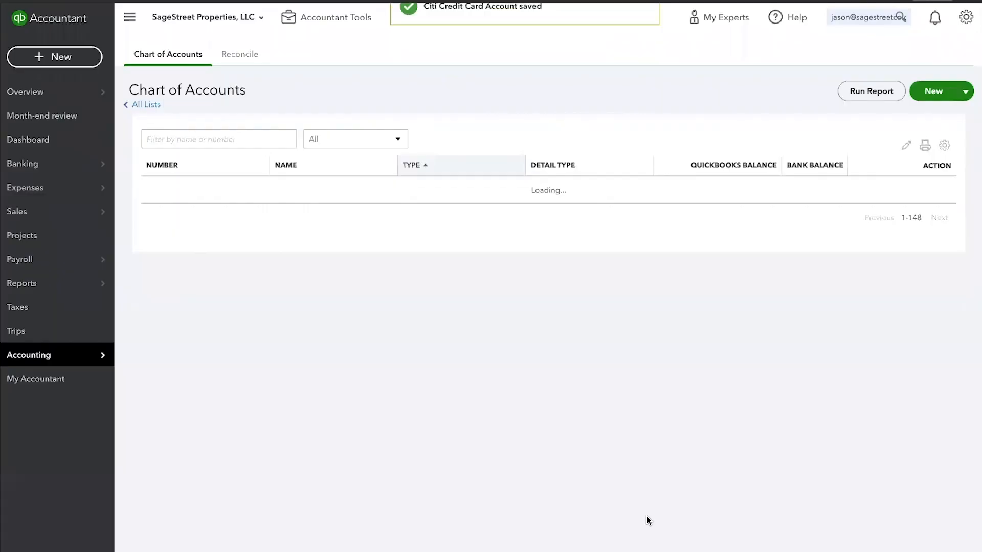
Step: View the bank connection page for the BOA - Operating Account and return to the chart of accounts
scroll(605, 426, up, 15)
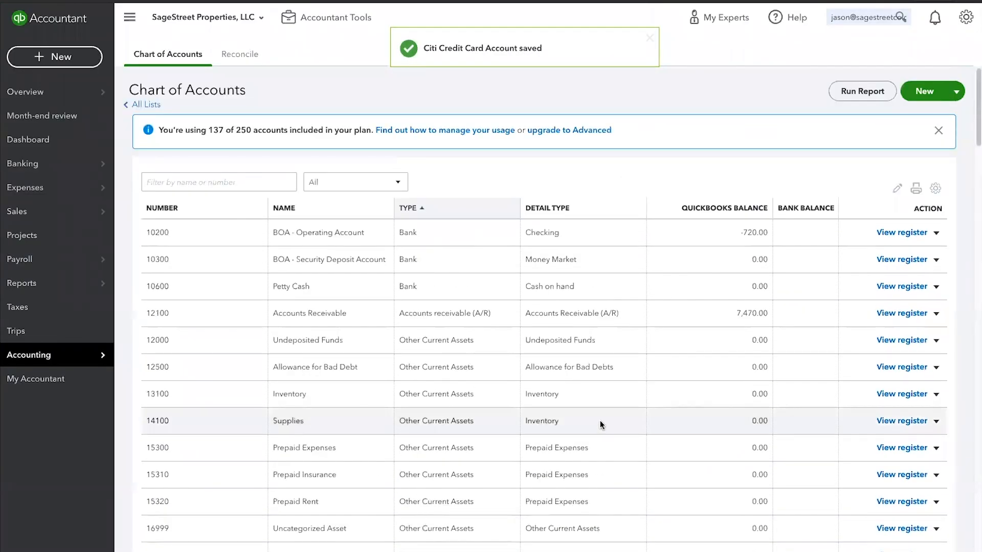
click(937, 235)
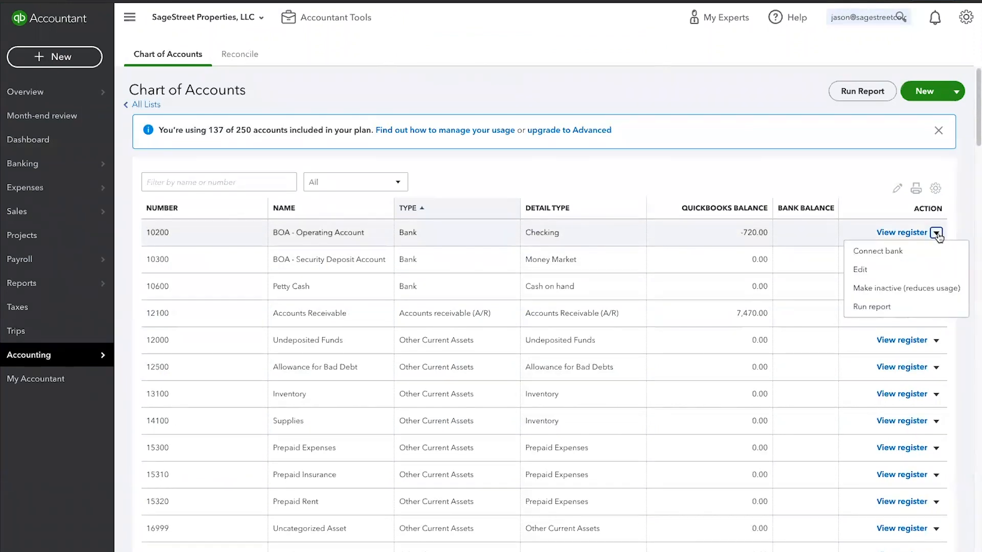
click(880, 253)
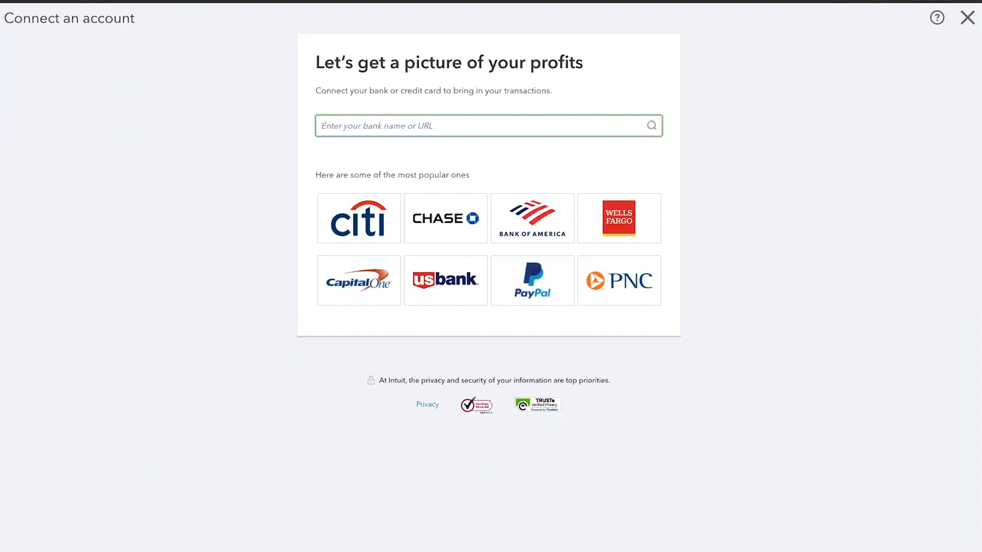
click(967, 21)
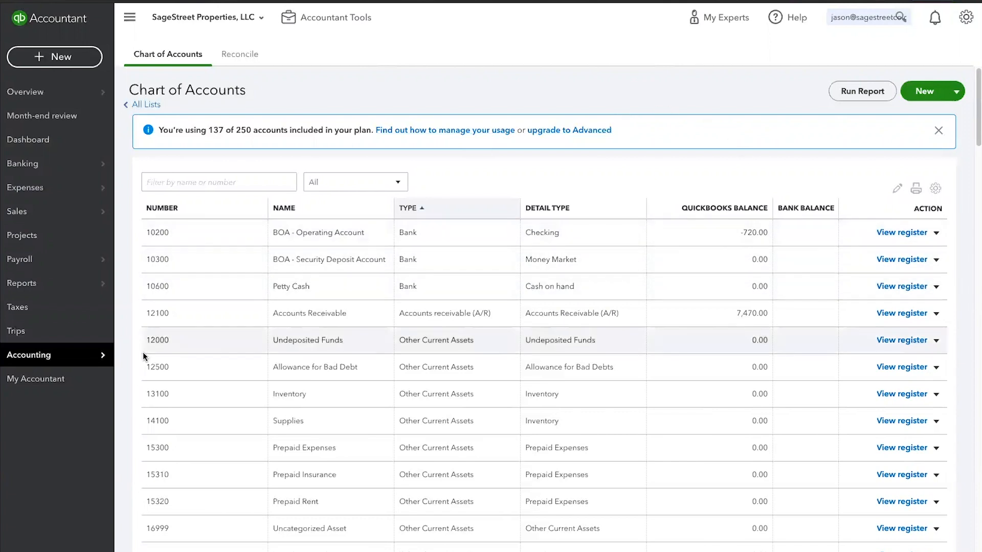
Step: Go to the Banking page, view the options for uploading bank transactions, and close them
click(41, 165)
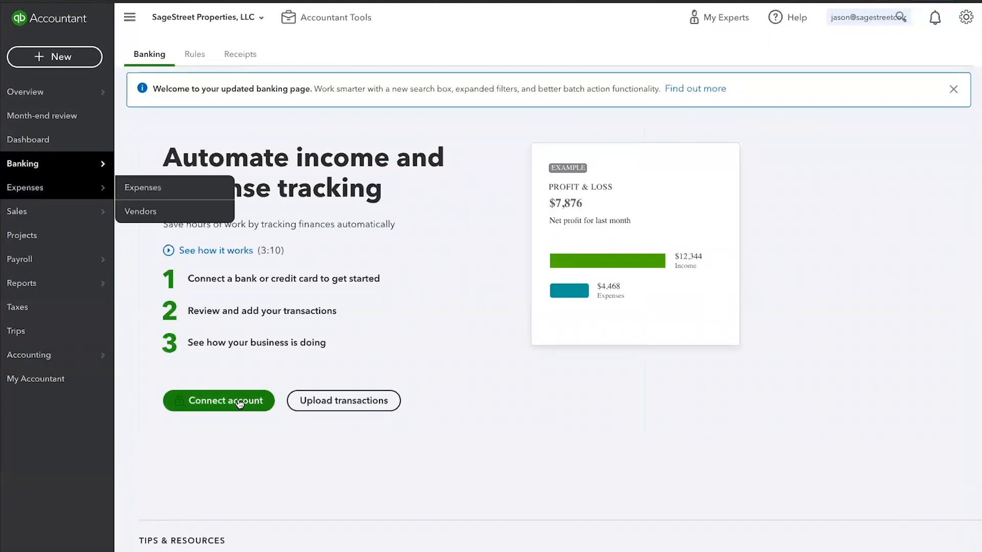
click(367, 404)
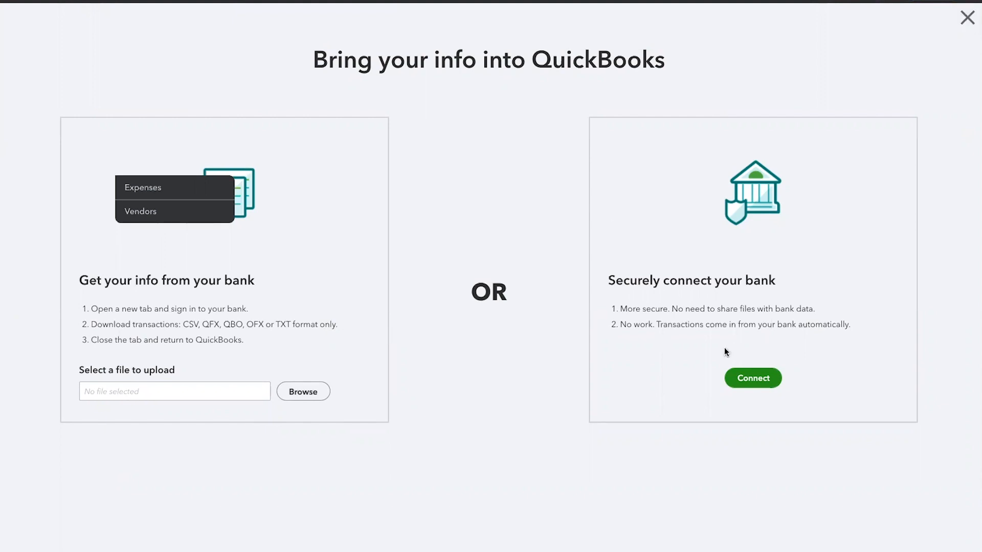
click(966, 21)
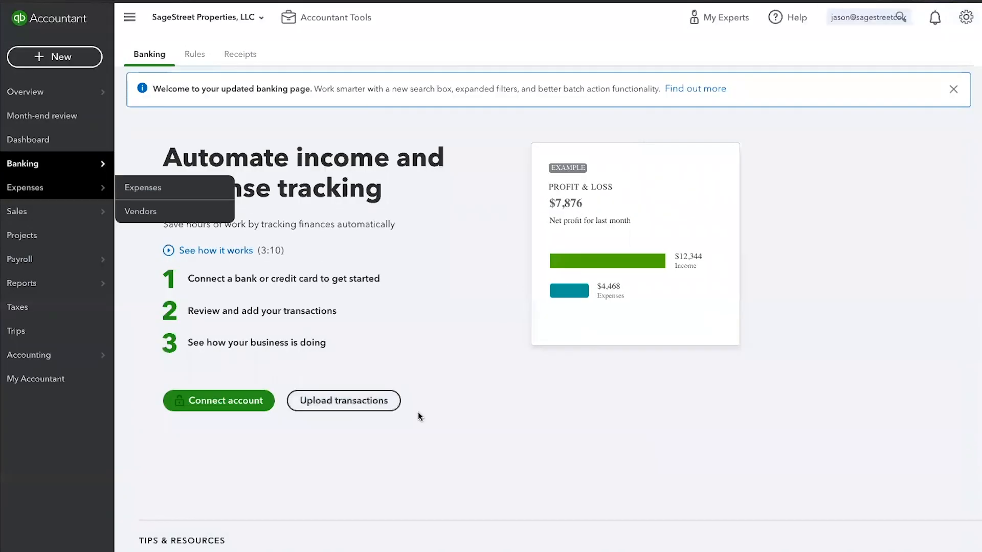
Step: Start connecting an account from the Banking page, search the banks for "mid", look through the matches and clear the search
click(214, 401)
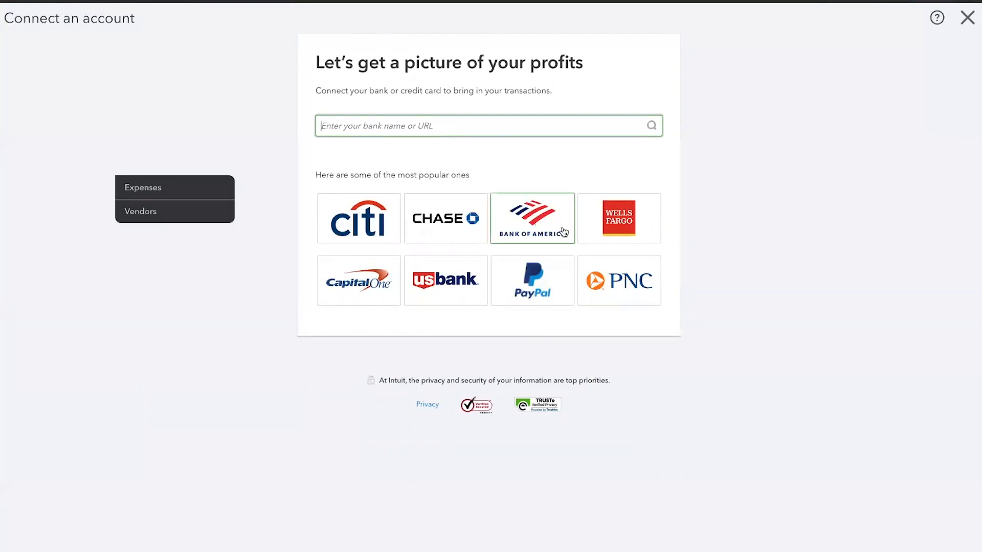
text(mid)
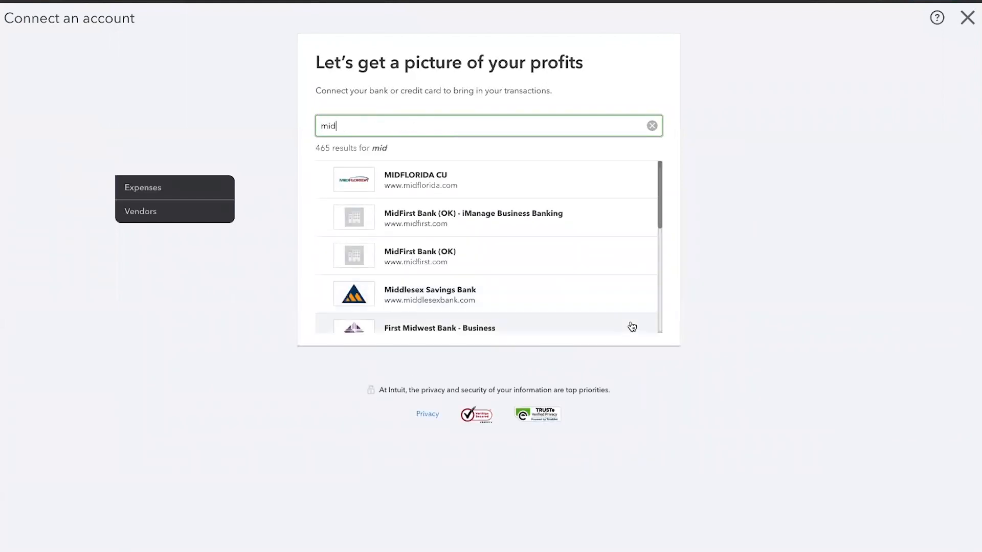
scroll(562, 262, down, 1)
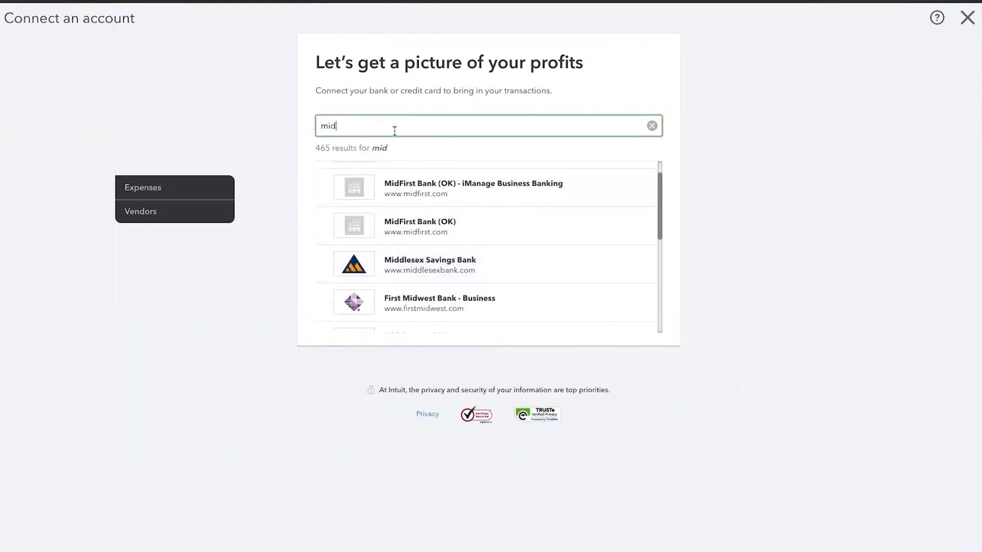
scroll(511, 240, down, 1)
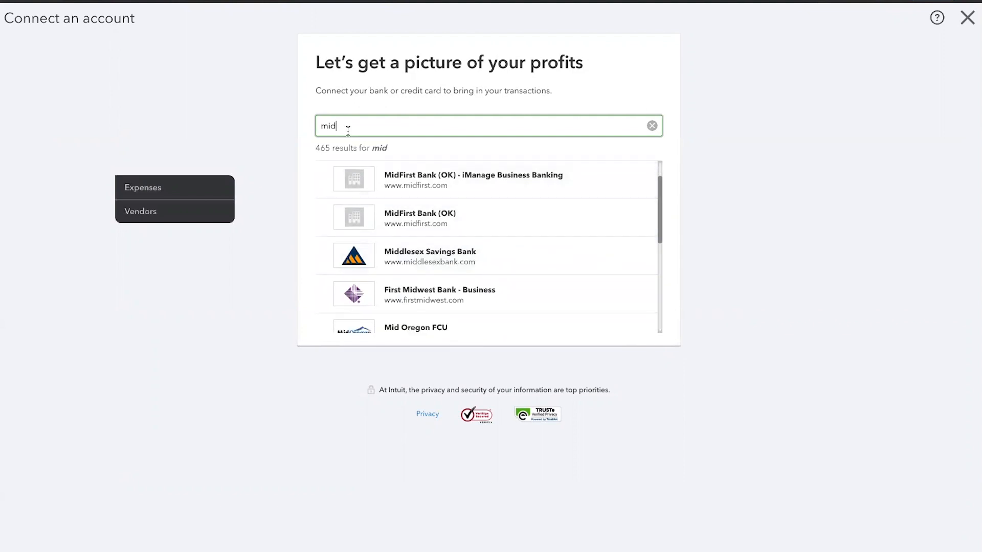
scroll(496, 274, down, 2)
scroll(494, 279, down, 4)
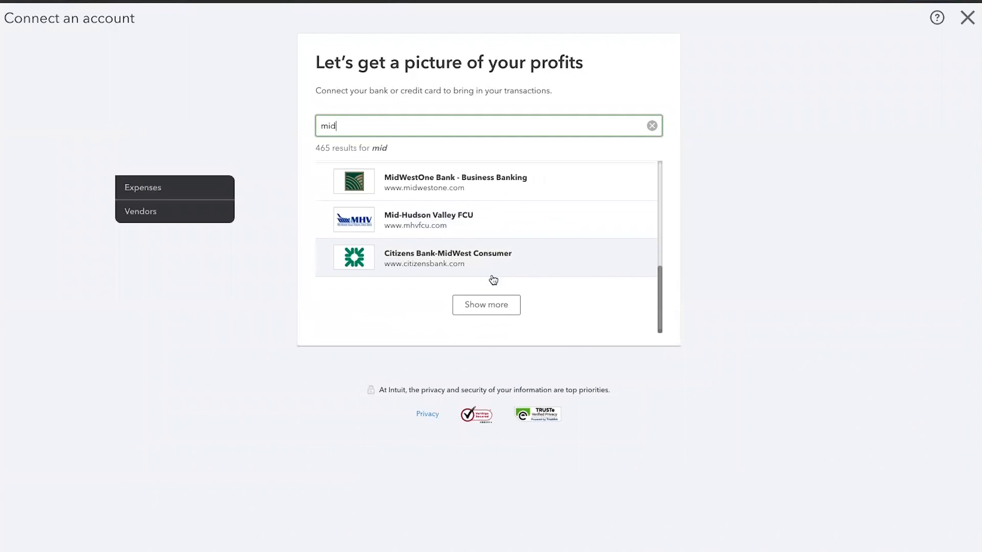
scroll(493, 279, up, 1)
scroll(493, 280, up, 5)
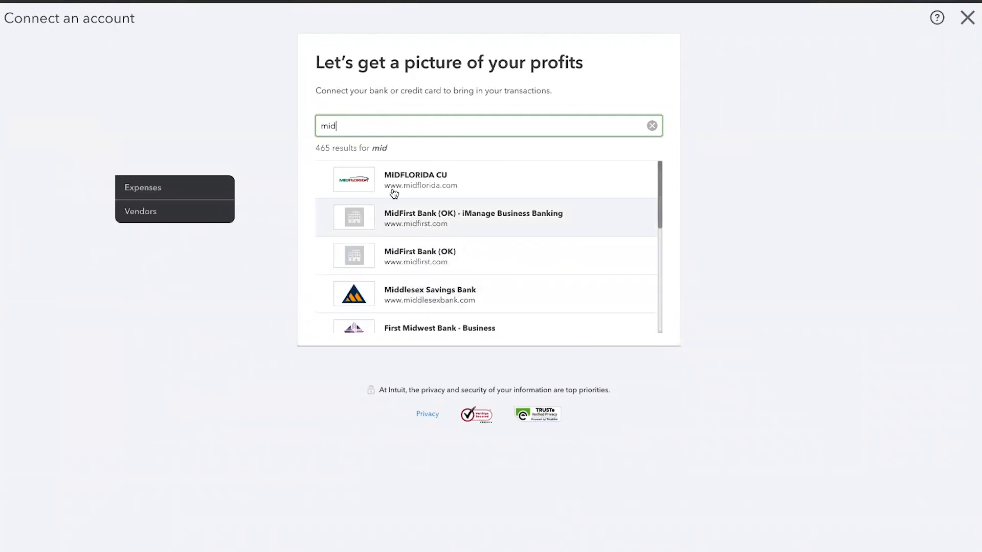
double_click(350, 126)
key(BackSpace)
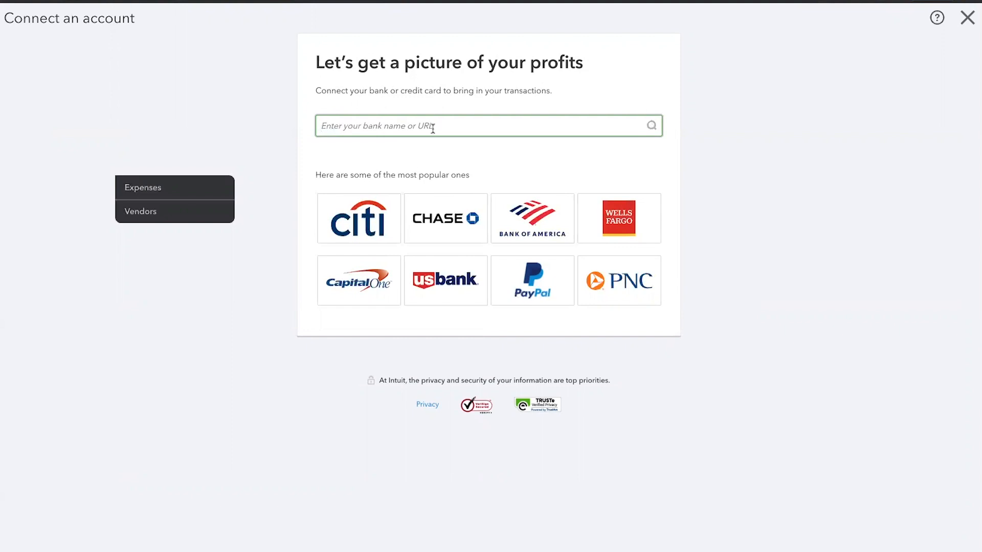
Step: Choose Bank of America as the bank, open its sign-in window, and close the account connection without signing in
click(519, 227)
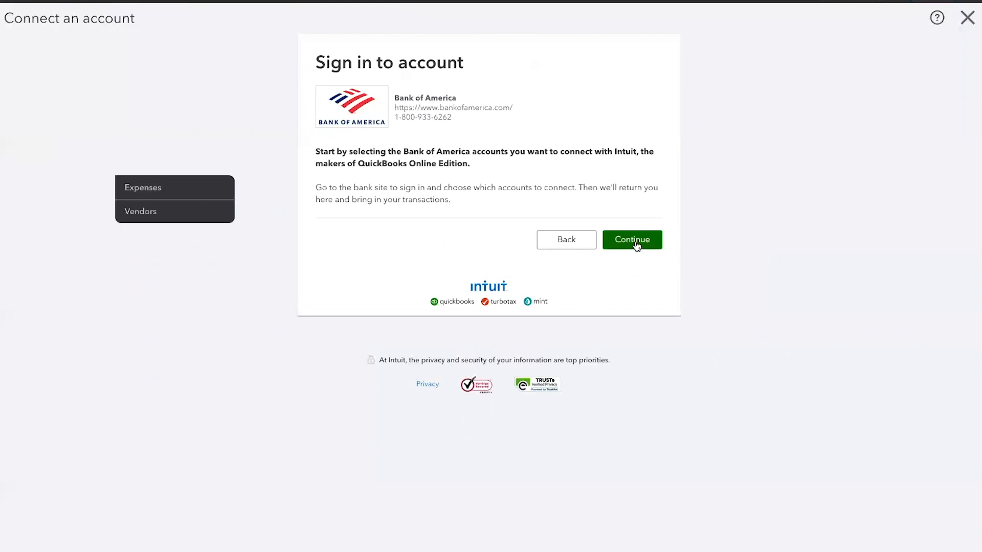
click(655, 245)
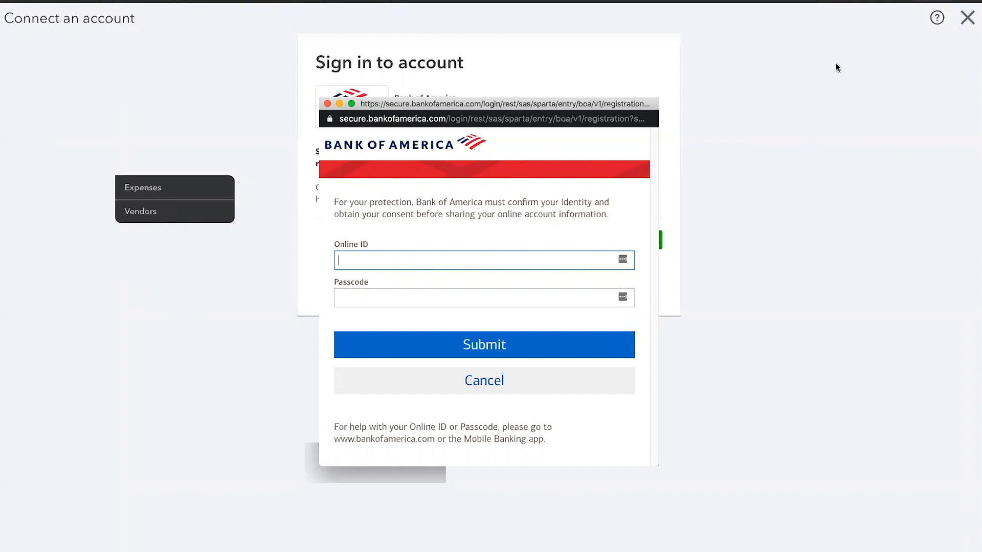
click(967, 19)
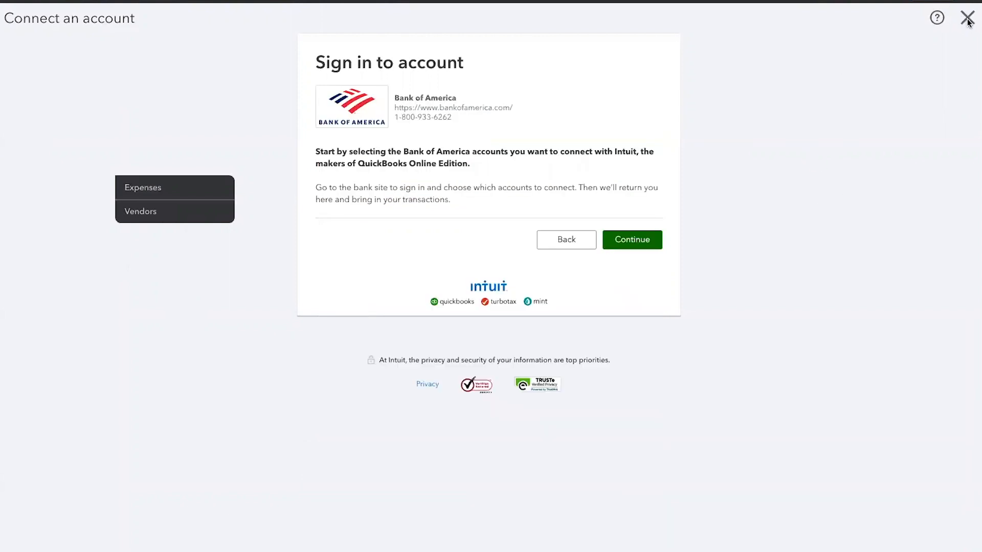
click(967, 19)
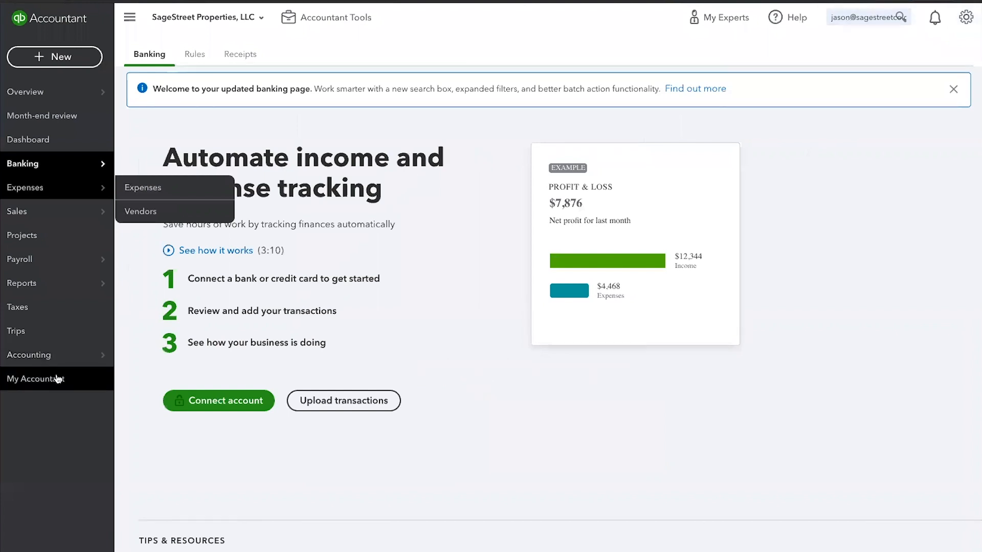
Step: Return to the chart of accounts and switch from SageStreet Properties, LLC back to the practice to view its Banking page
click(46, 358)
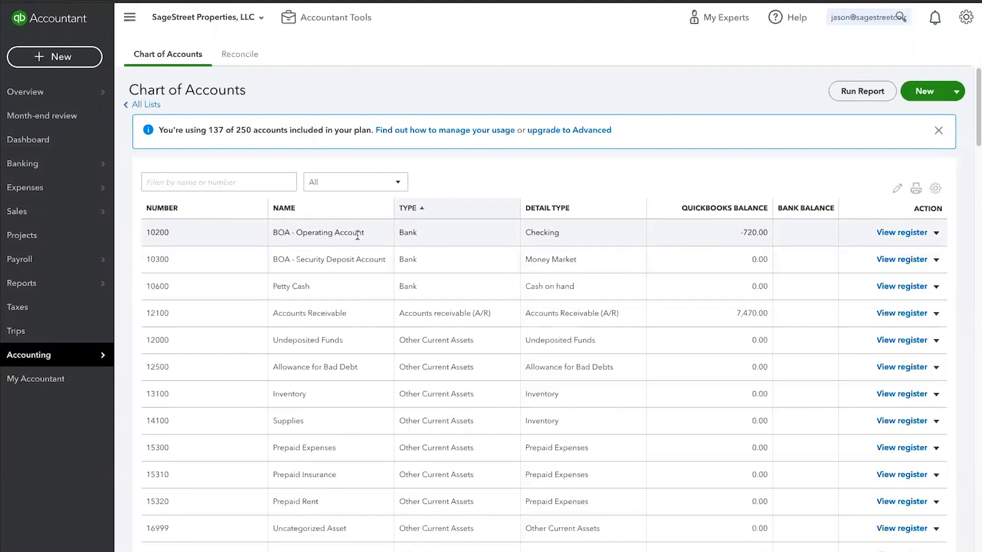
click(263, 20)
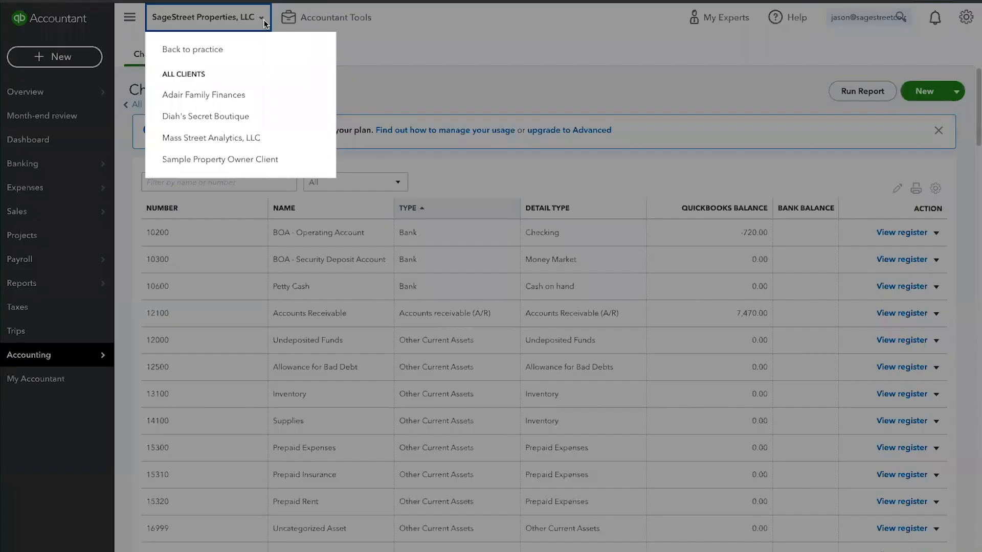
click(199, 48)
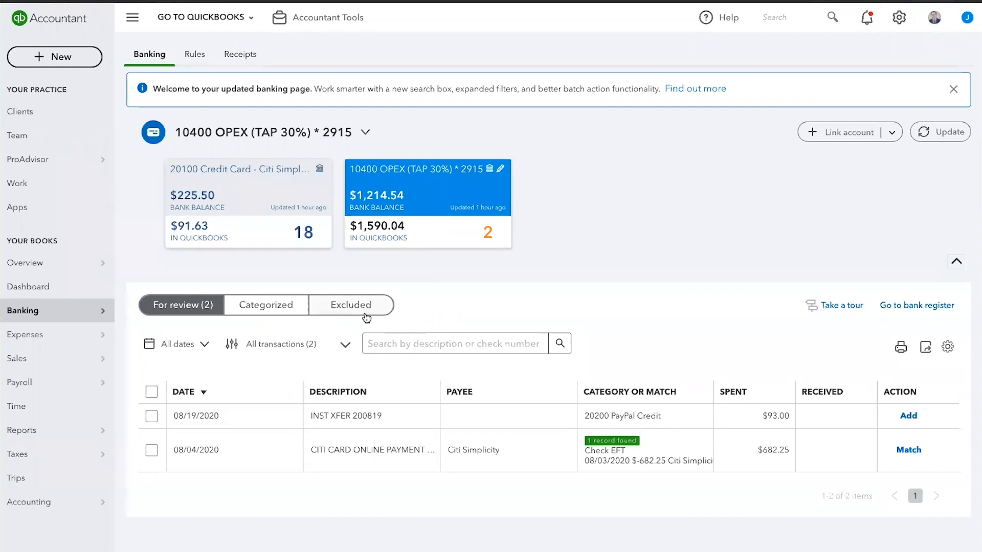
mouse_move(24, 308)
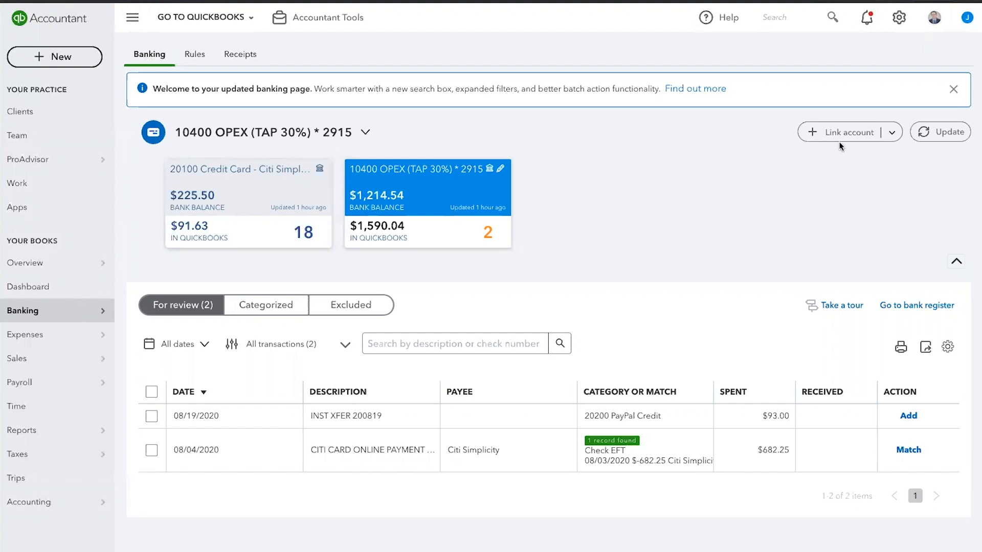
Step: Update the bank feeds and match the 08/04/2020 Citi card online payment to its suggested Check EFT record
click(946, 135)
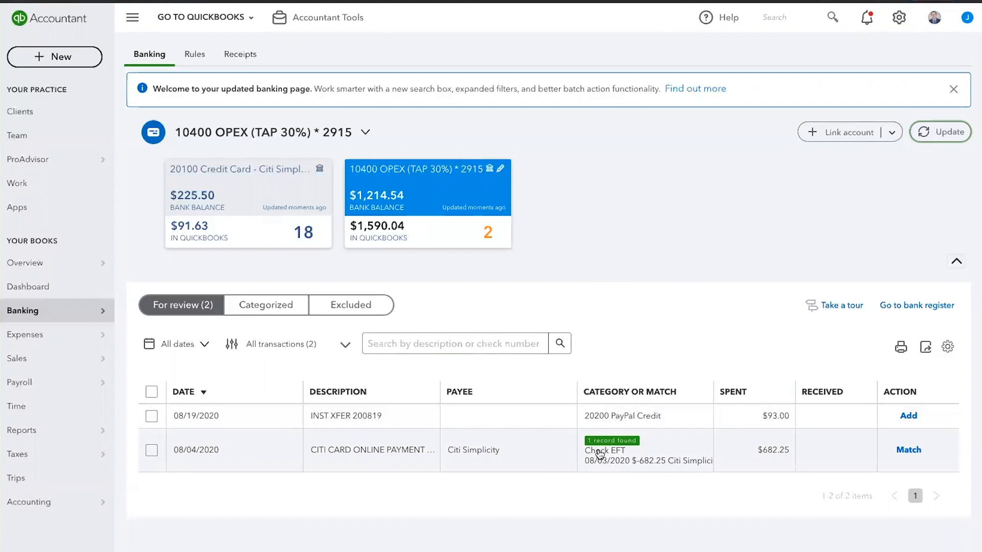
click(910, 450)
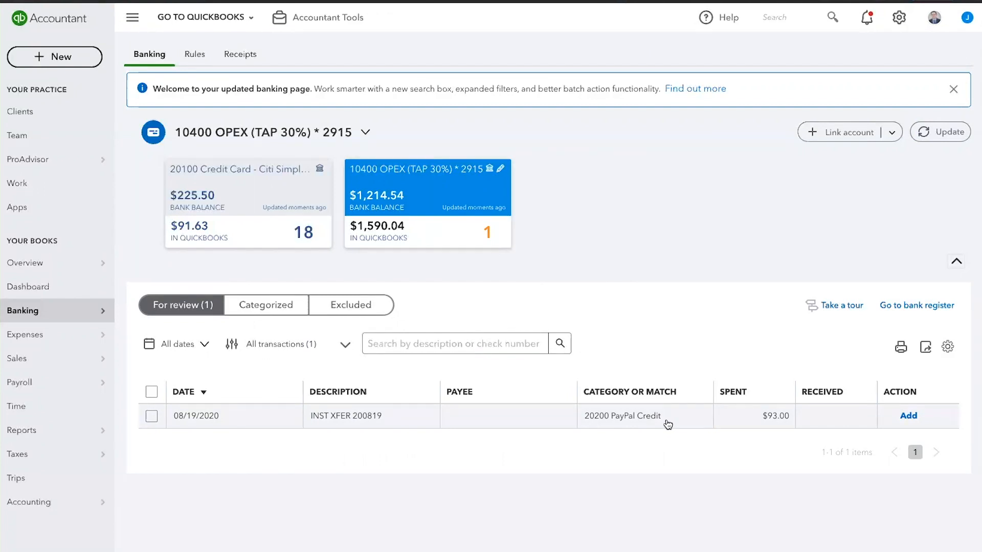
Step: Expand the 08/19/2020 INST XFER transaction and set its payee to the vendor ReThinc Advertising
click(529, 423)
scroll(715, 478, down, 1)
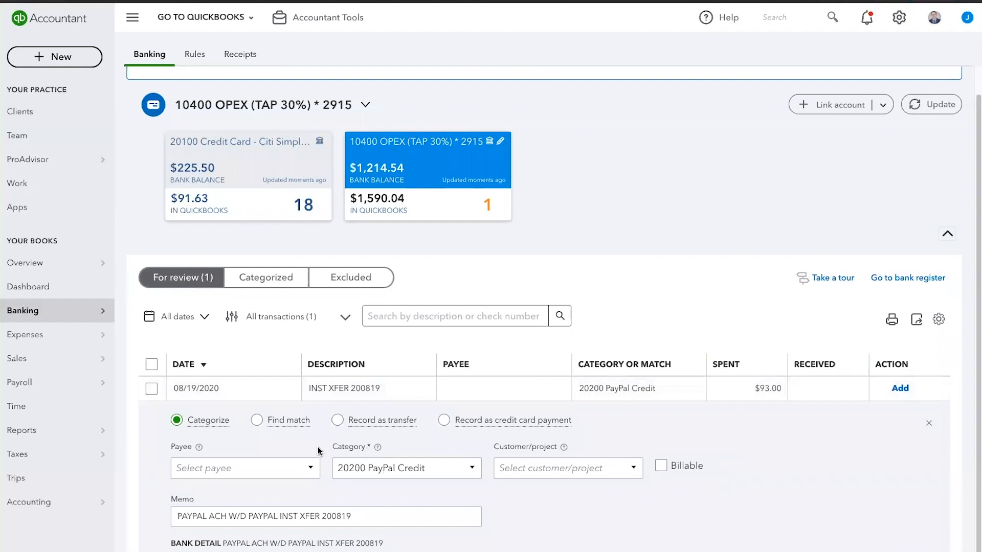
click(299, 466)
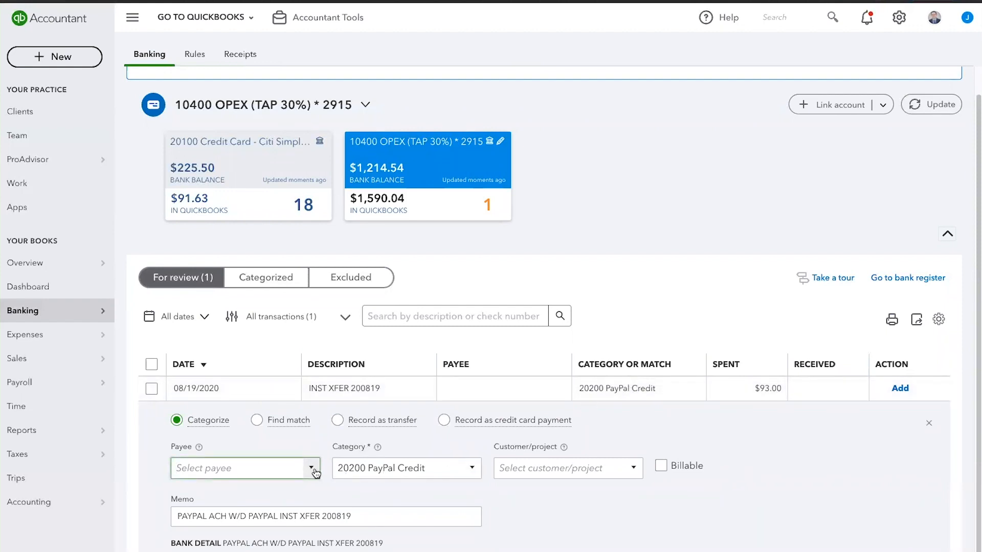
text(th)
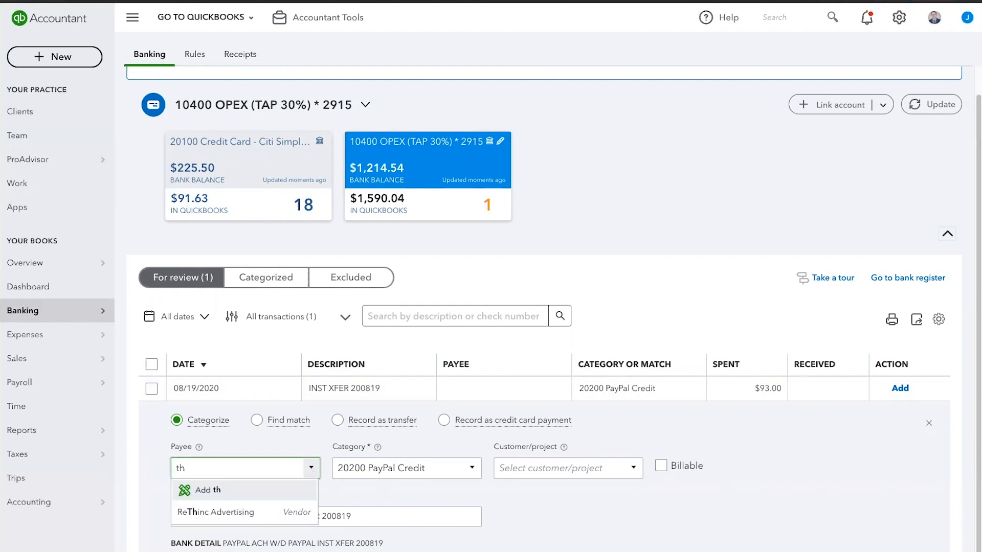
click(254, 512)
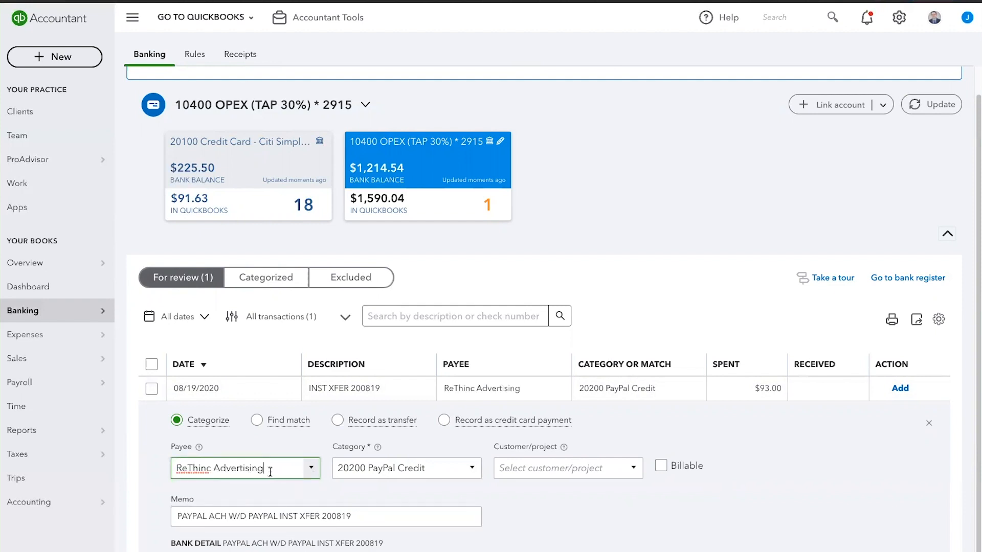
Step: Set the INST XFER transaction's category to 68100 Office Supplies and select its memo text, leaving the customer/project blank
click(471, 469)
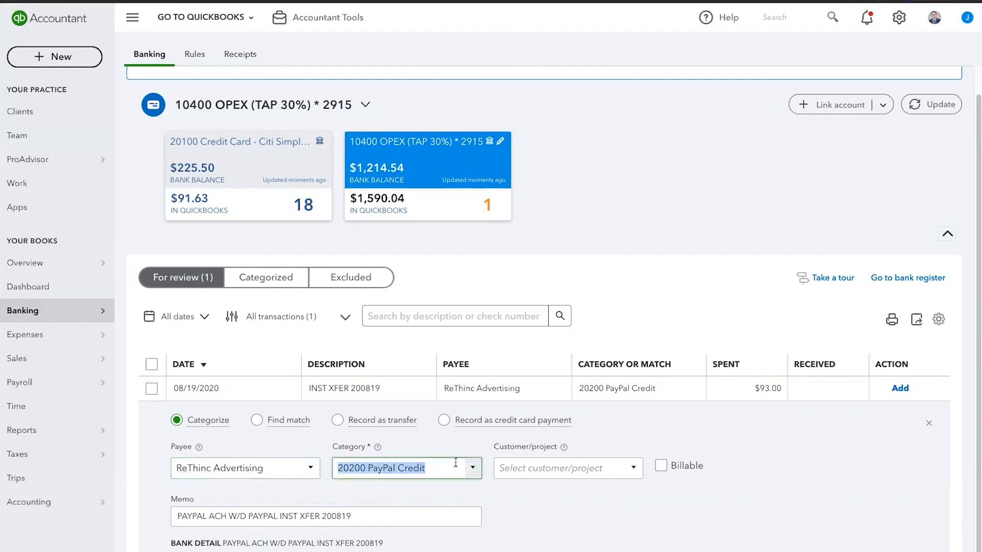
click(472, 470)
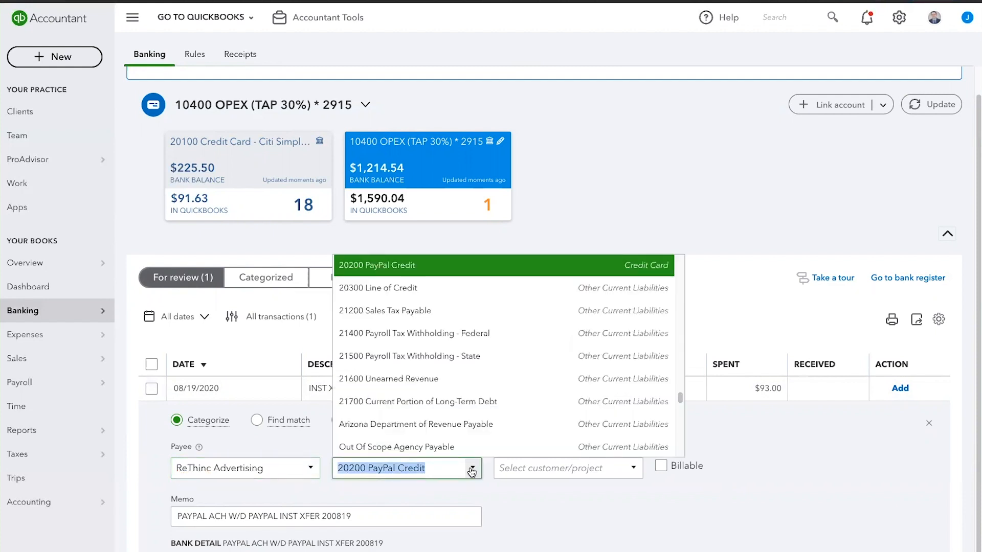
click(472, 471)
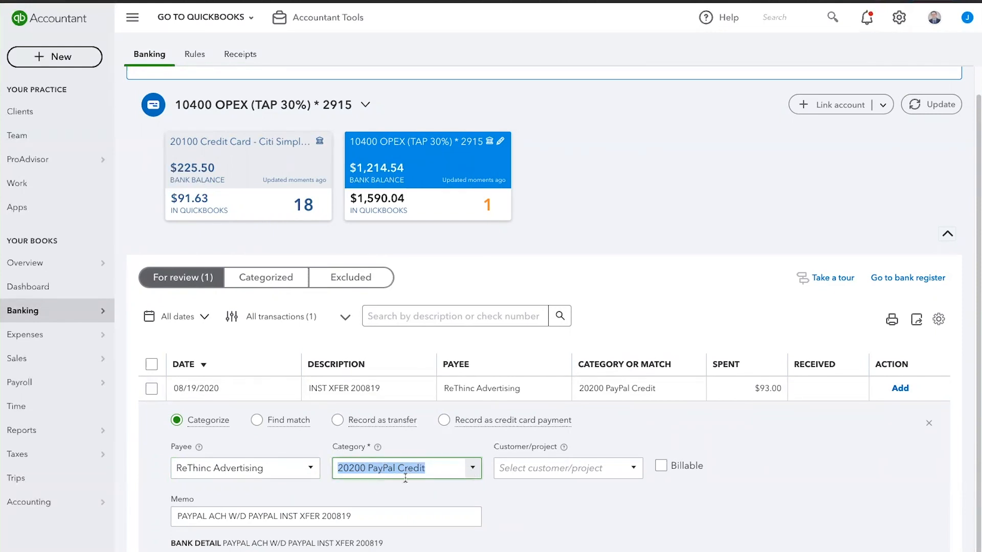
click(474, 469)
scroll(452, 391, down, 15)
scroll(454, 393, down, 3)
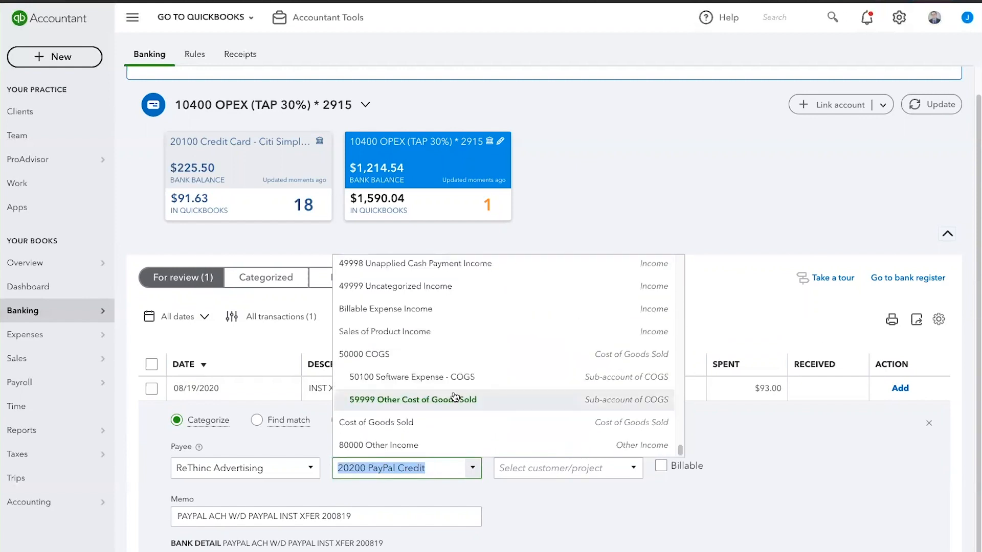
scroll(453, 388, up, 5)
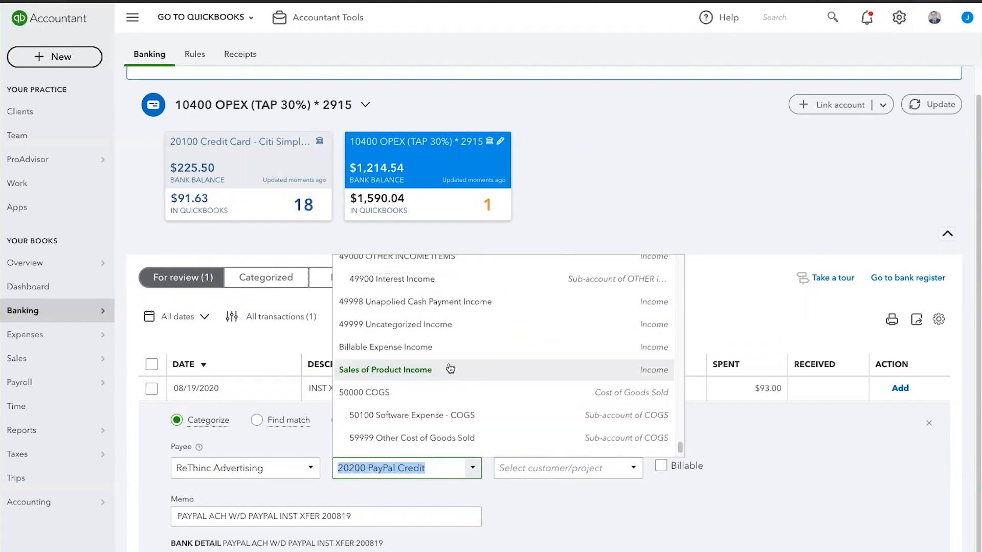
scroll(451, 373, up, 15)
scroll(450, 373, down, 20)
scroll(451, 373, up, 3)
scroll(451, 373, up, 3)
scroll(449, 386, down, 3)
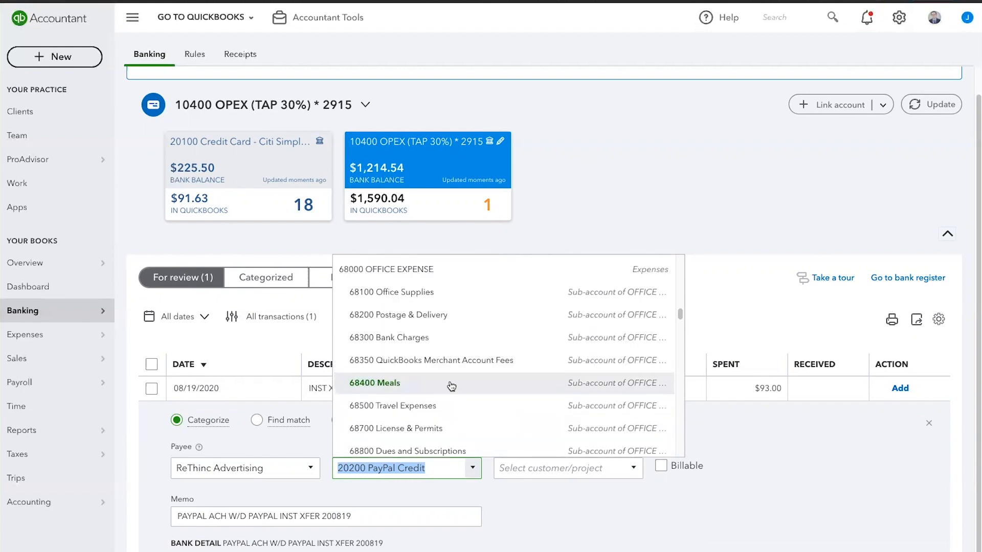
click(414, 296)
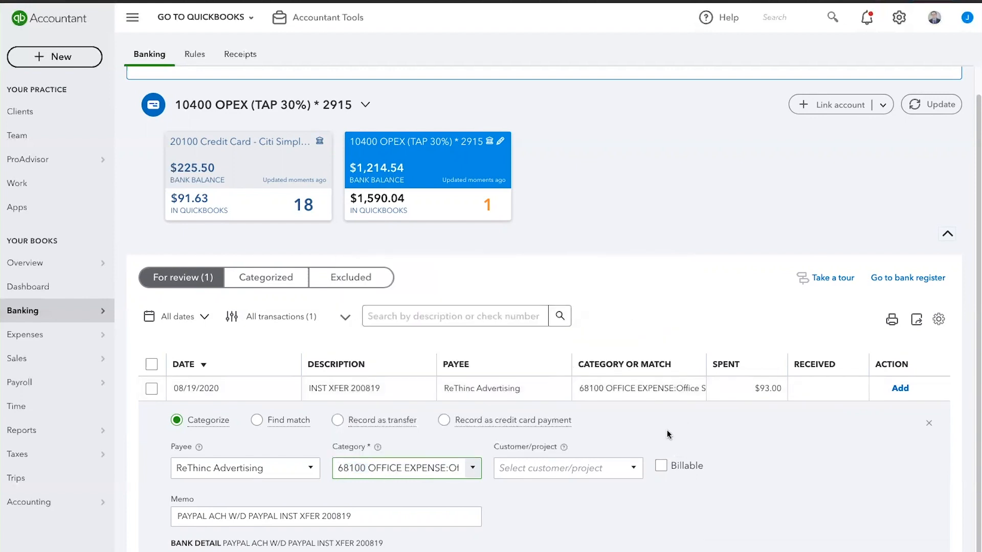
click(569, 468)
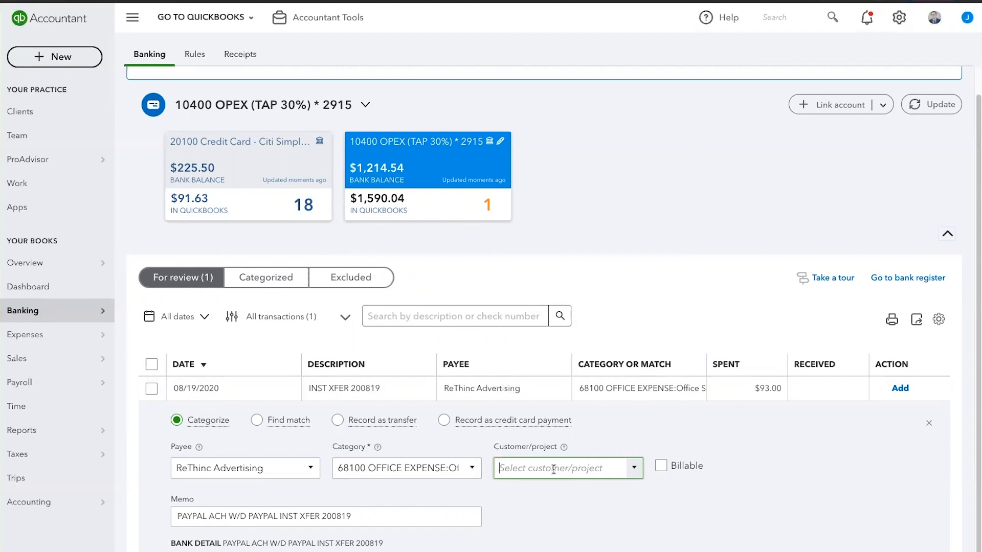
drag(352, 515, 109, 517)
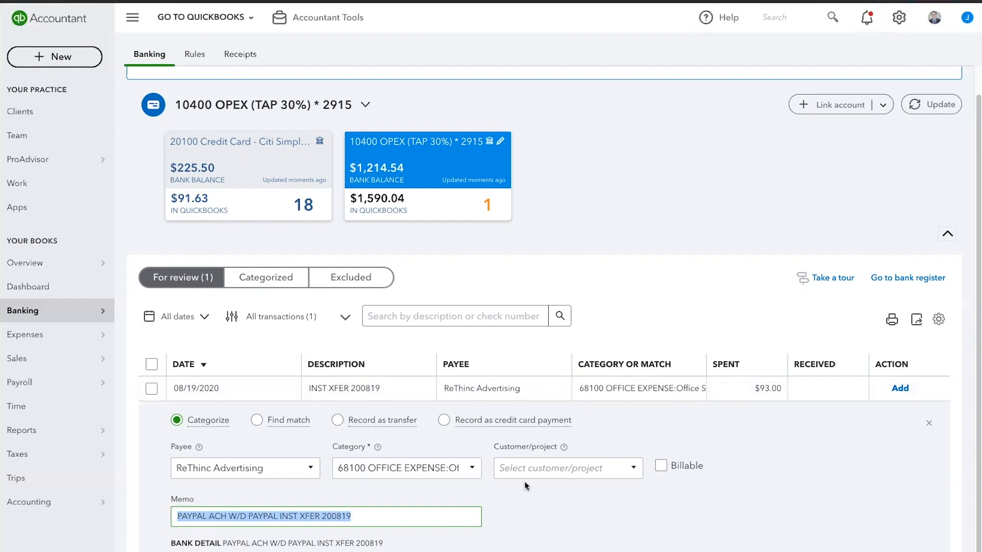
Step: Look through the OPEX account's categorized and excluded transactions, and return to the ones awaiting review
click(269, 278)
scroll(415, 428, down, 8)
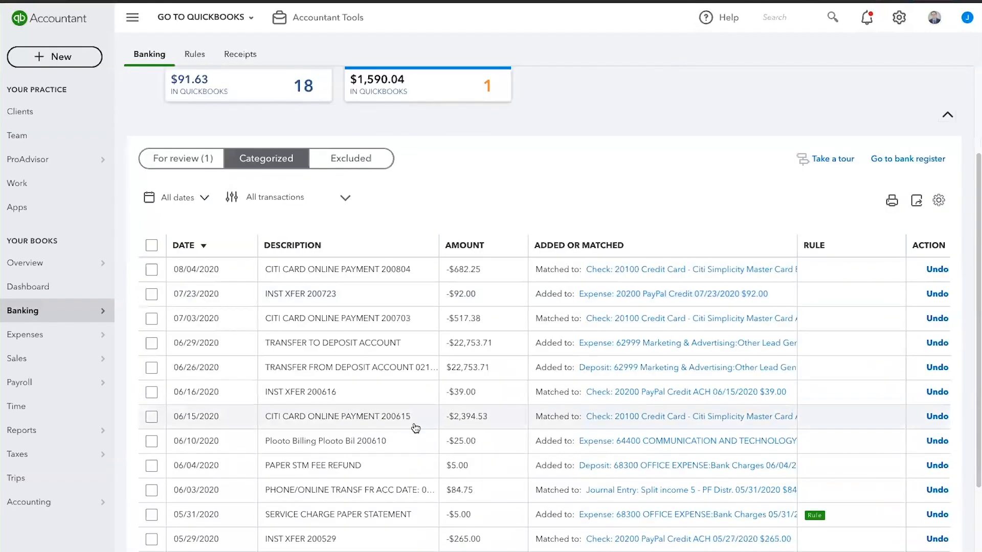
scroll(415, 428, up, 8)
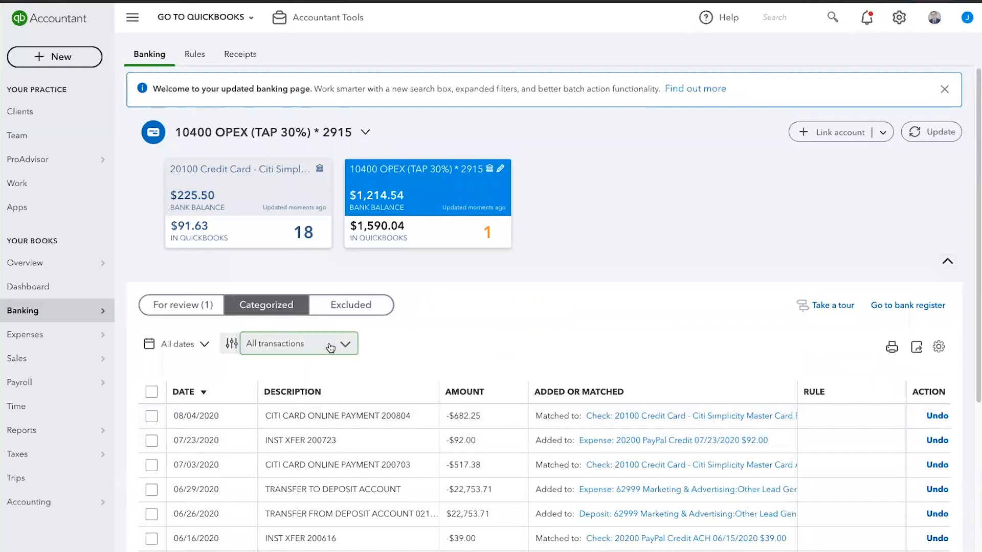
click(341, 306)
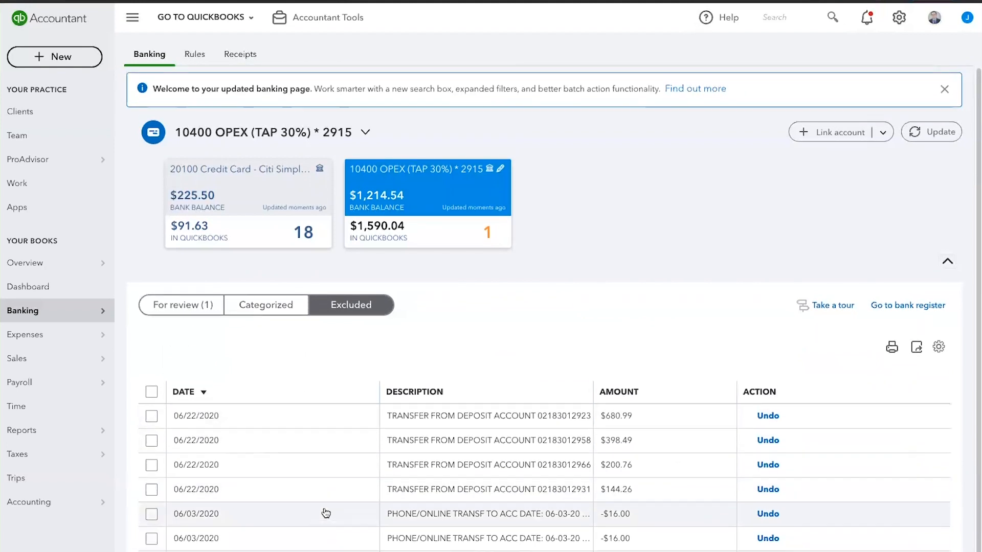
click(267, 307)
click(184, 307)
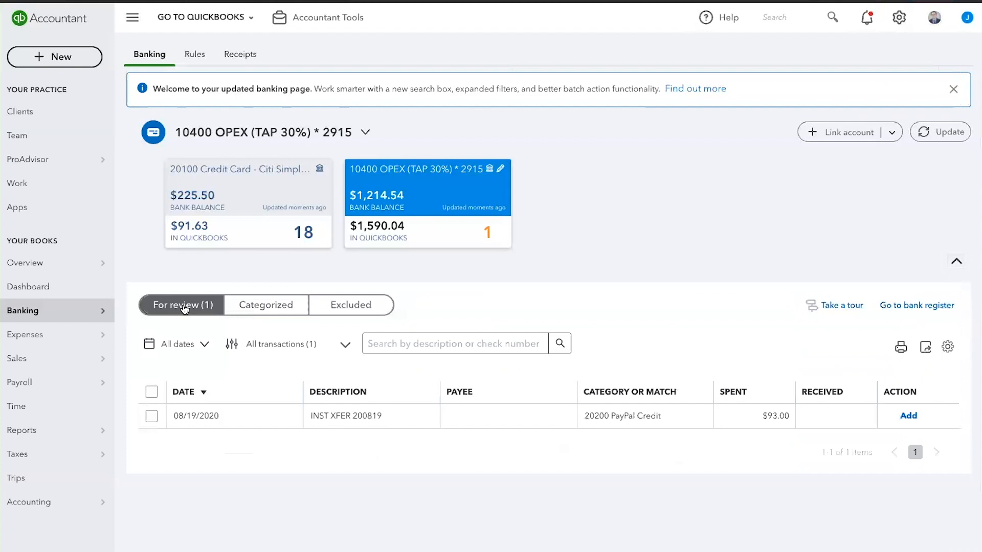